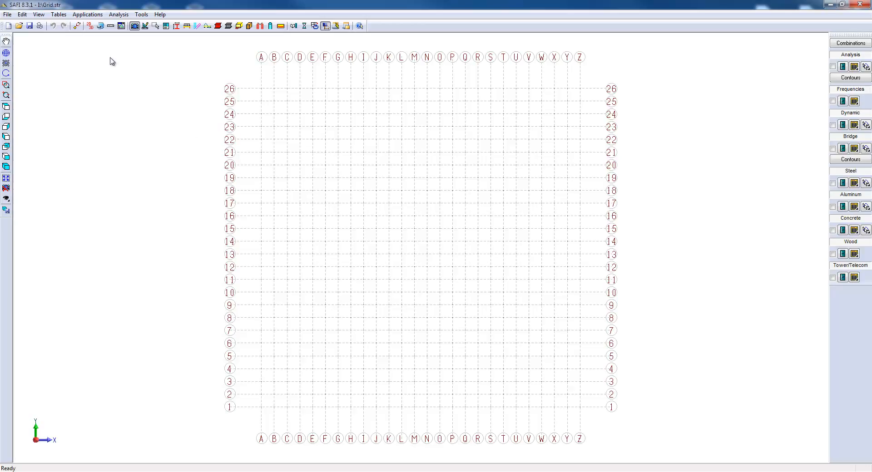
Display the Edition toolbar in the workspace.
click(39, 14)
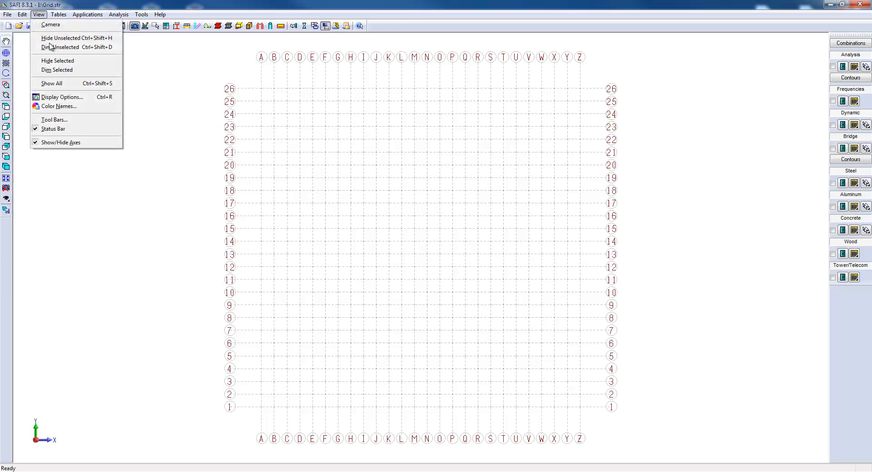
click(57, 120)
click(370, 196)
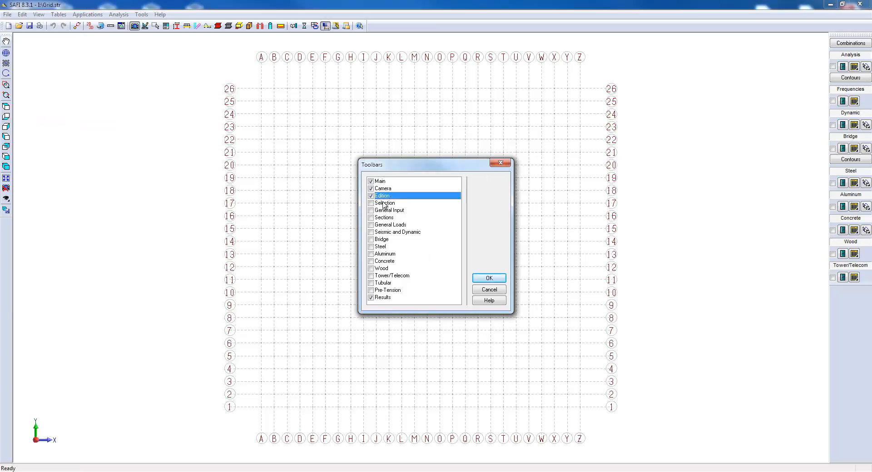
click(490, 277)
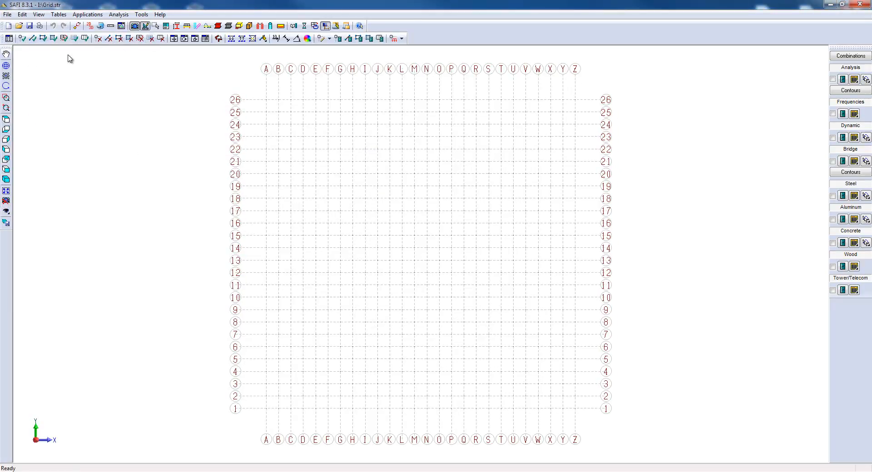
Add two tabs to the grid definitions, one duplicated from XY Grid and one without duplication.
click(8, 40)
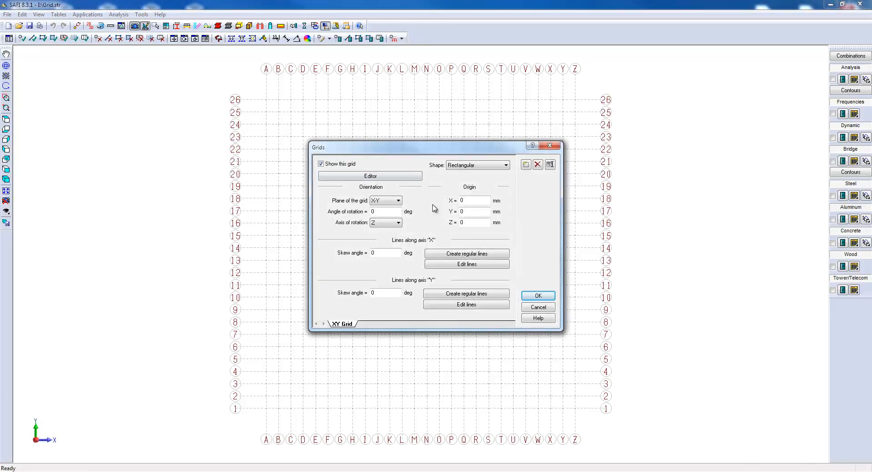
click(525, 166)
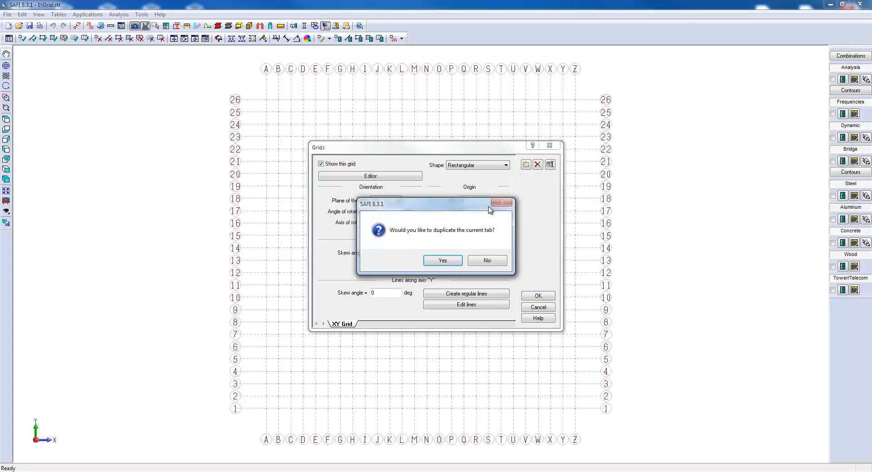
click(449, 261)
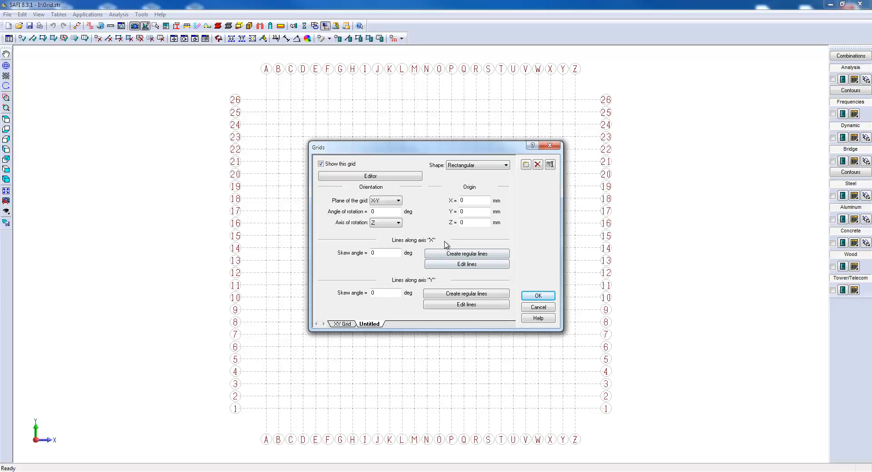
click(525, 166)
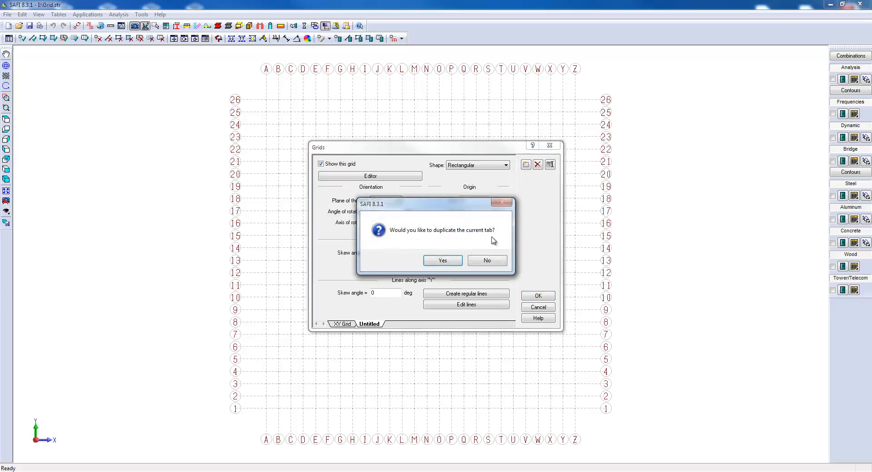
click(486, 261)
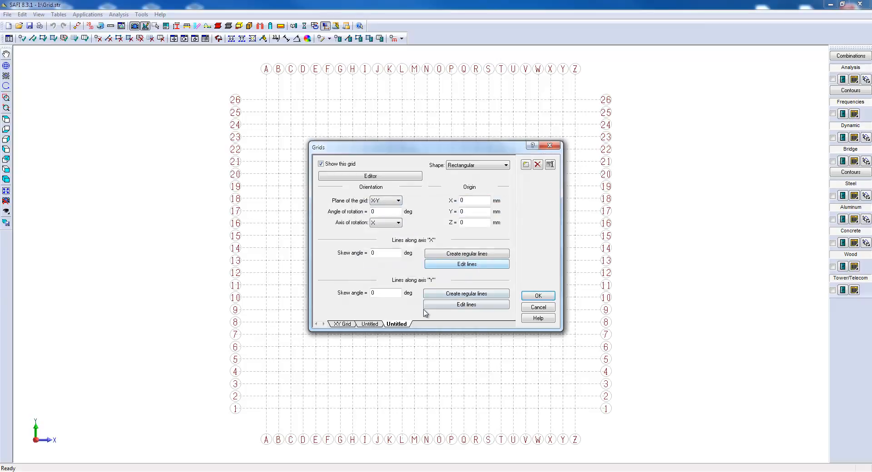
Delete the added untitled grid tabs, leaving only XY Grid.
click(537, 165)
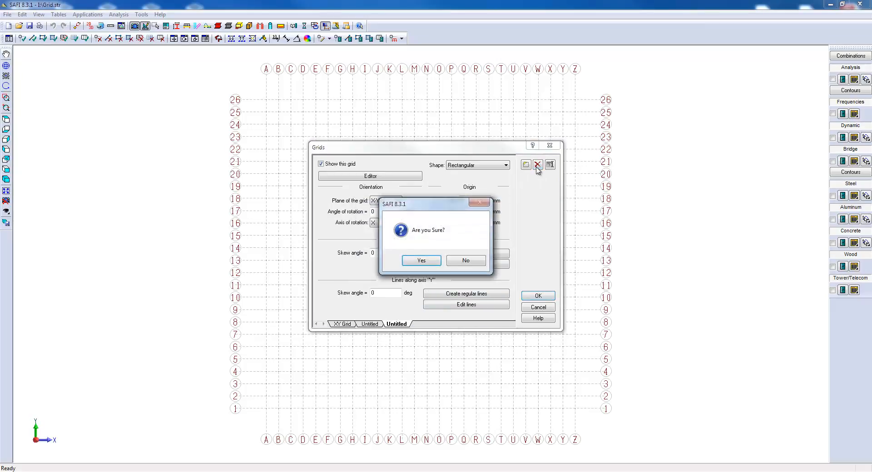
click(434, 260)
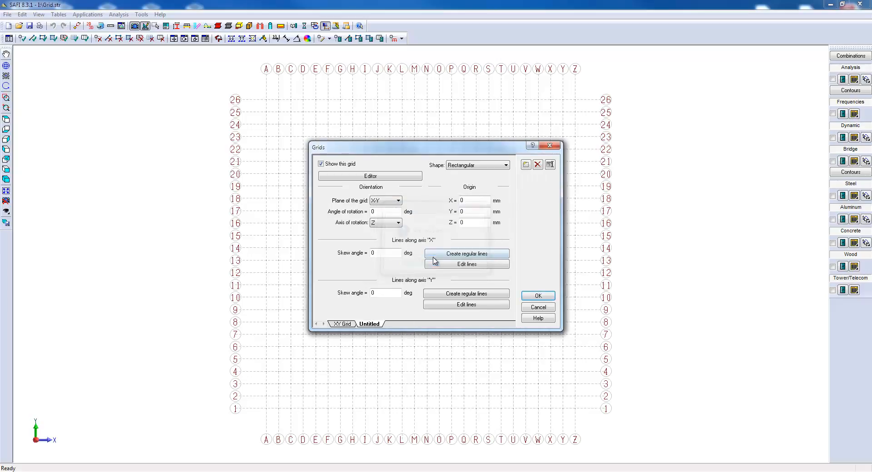
Try the rename function on the XY Grid tab and cancel it.
click(550, 168)
key(Escape)
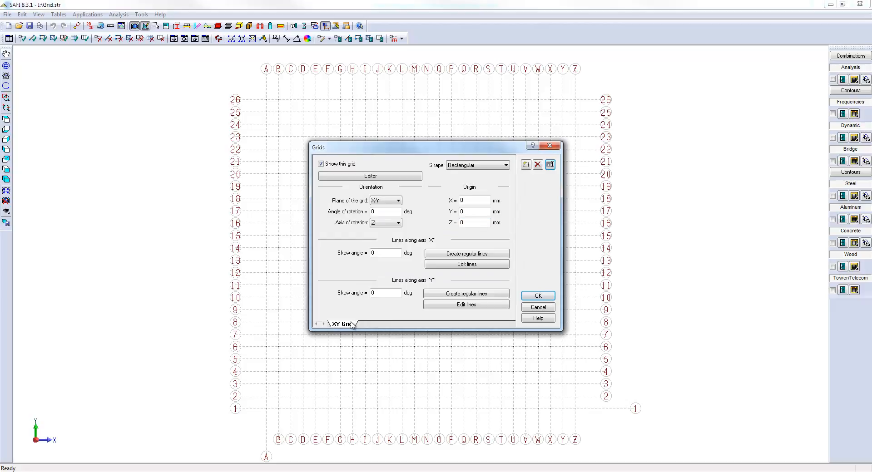
double_click(353, 324)
key(Escape)
Examine the XY Grid's shape, plane and rotation axis options, keeping the Rectangular shape and X-Y plane.
click(507, 166)
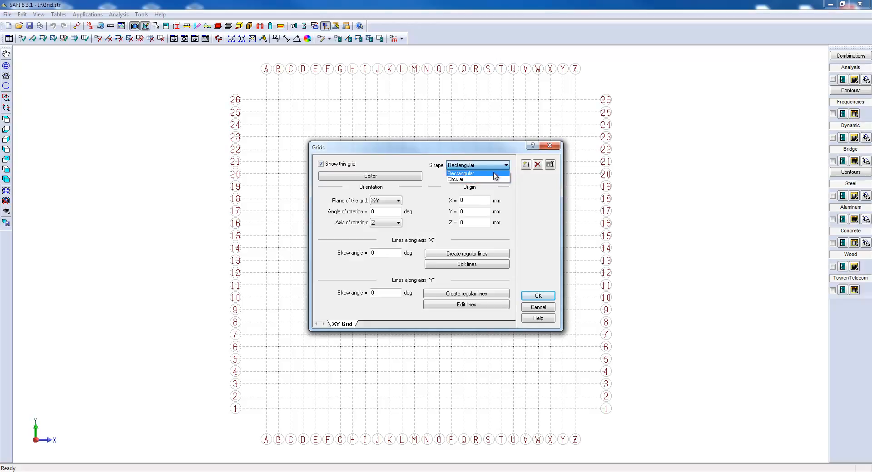
click(495, 174)
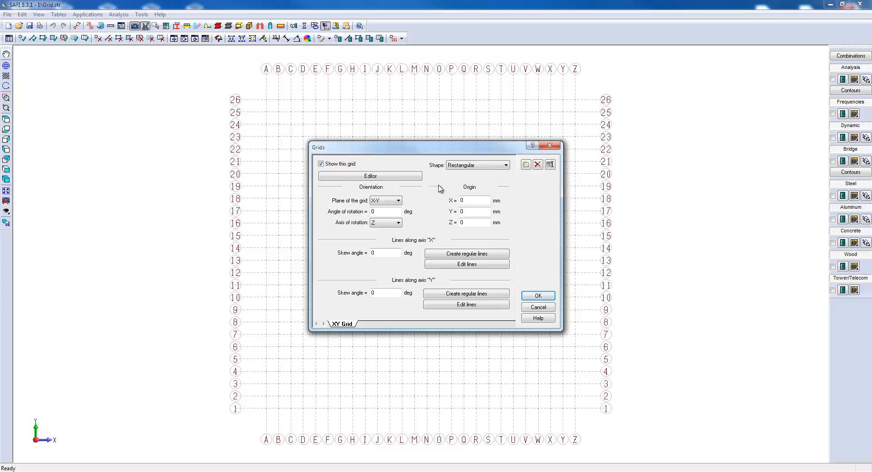
click(398, 201)
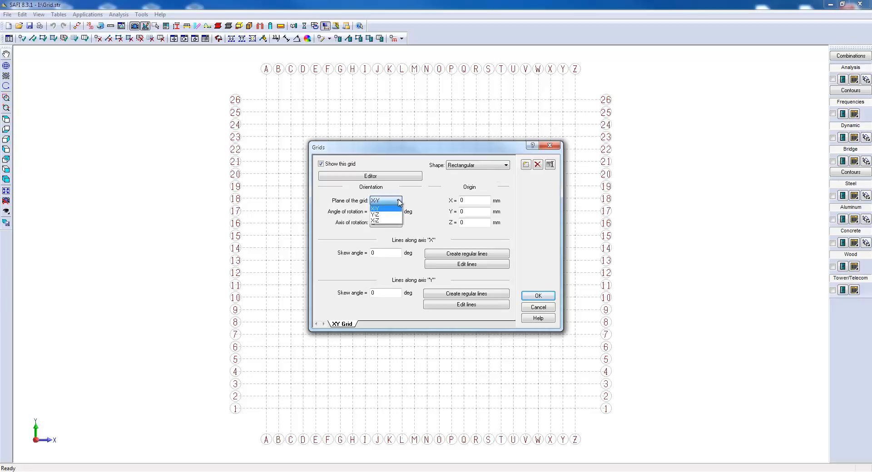
click(398, 203)
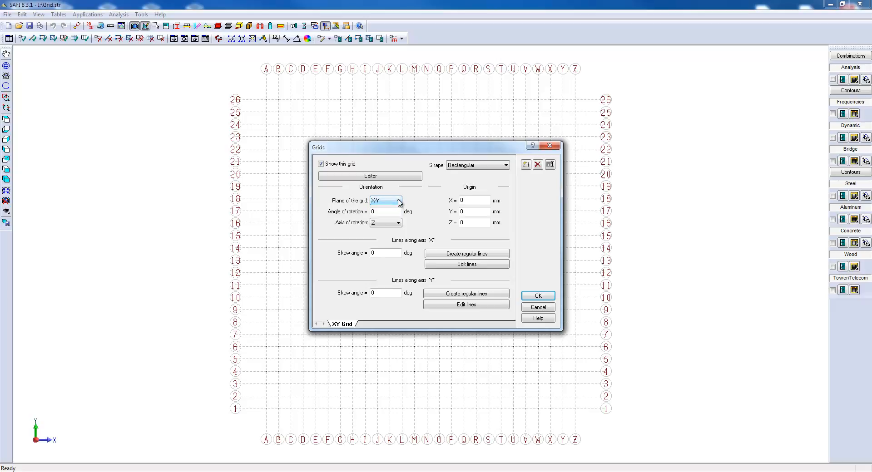
click(398, 222)
click(399, 227)
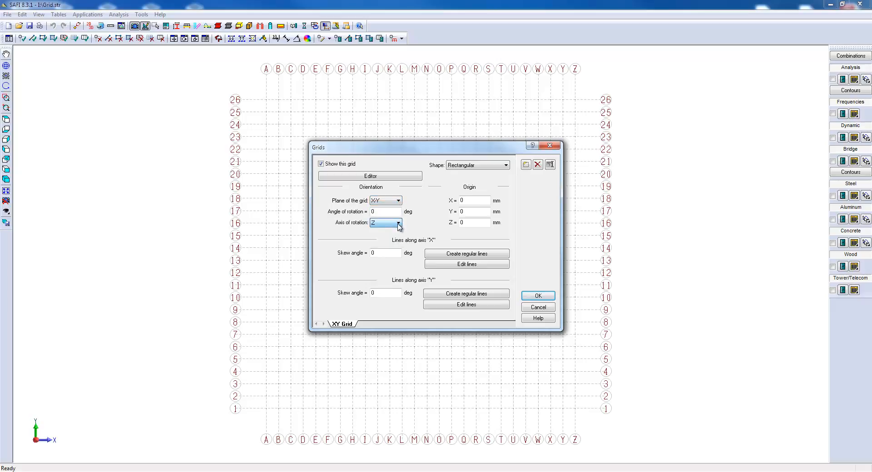
key(Return)
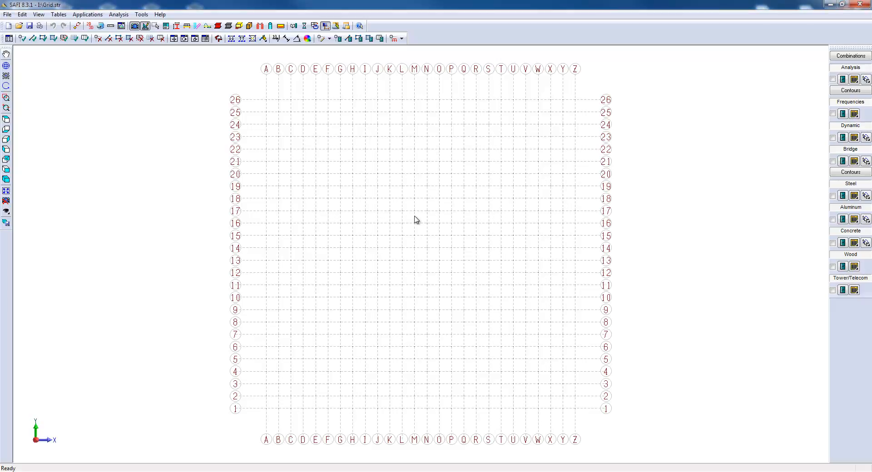
Check the analysis mode in the general options and accept them as they are.
click(141, 14)
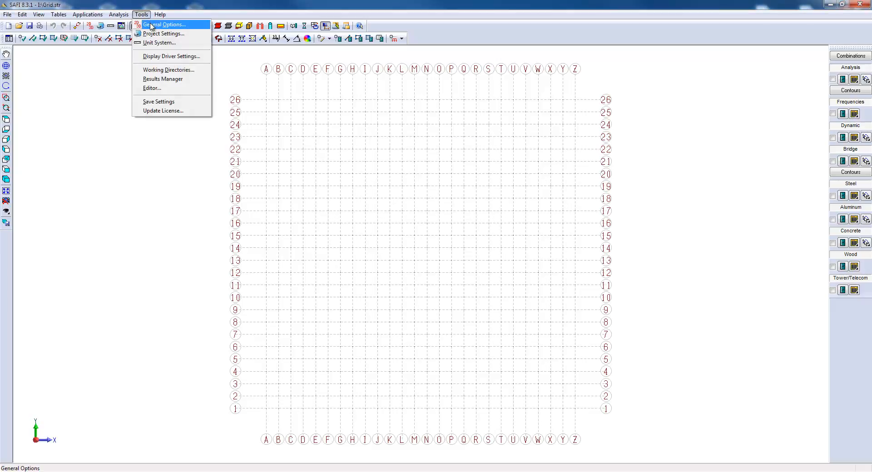
click(156, 22)
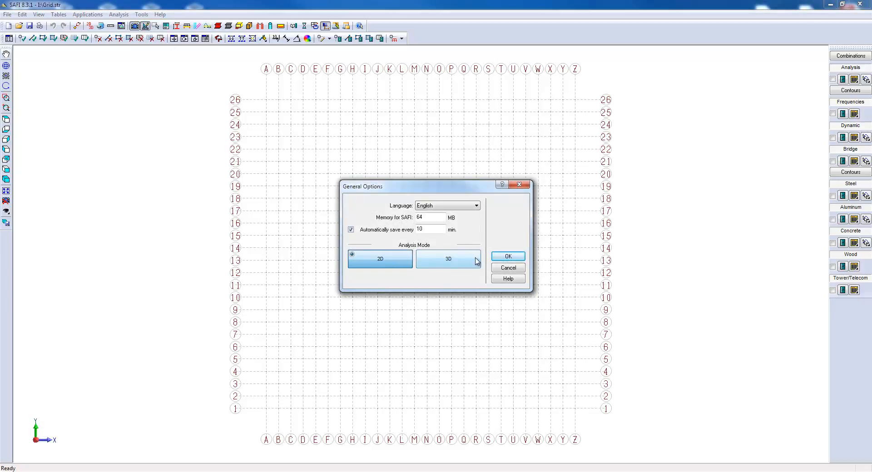
click(495, 257)
Reopen the grid definition and review the XY Grid's rotation angle, axis of rotation and origin fields.
click(8, 38)
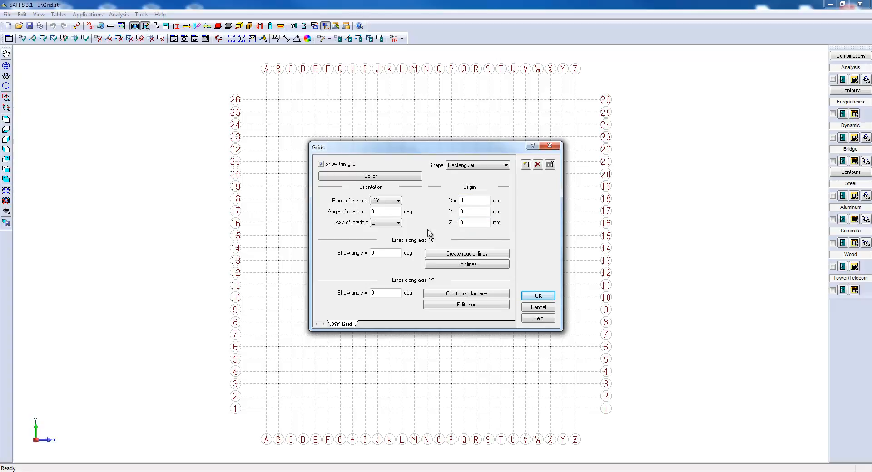
click(388, 211)
click(387, 224)
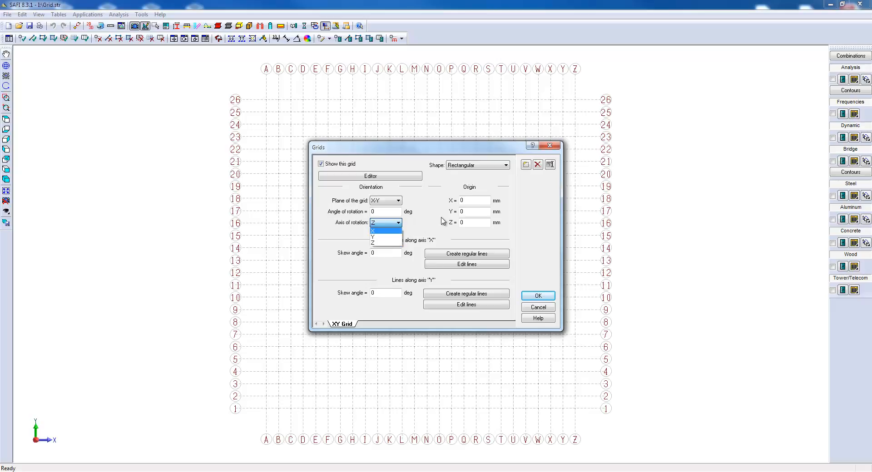
click(468, 206)
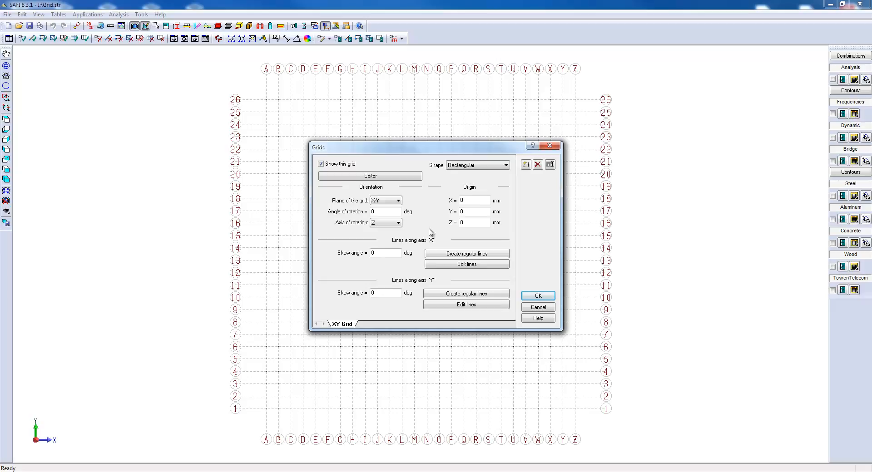
Review the label schema, divisions, spacing and label position options for regular lines along axis X, then cancel.
click(439, 254)
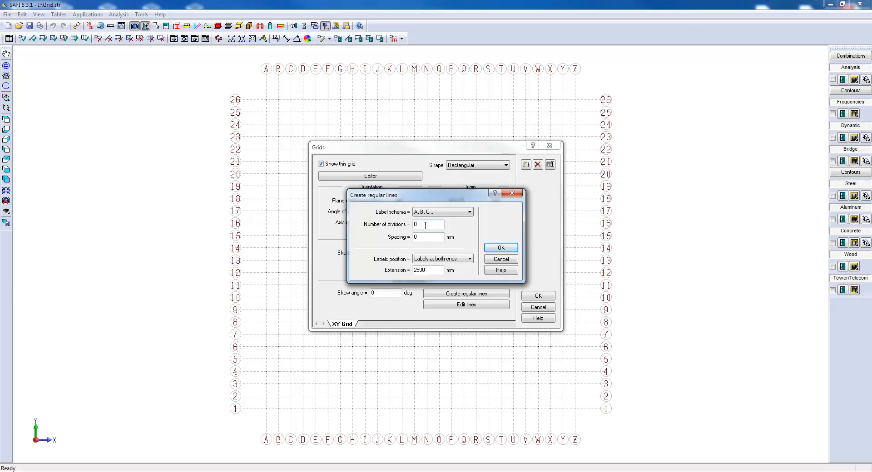
click(433, 213)
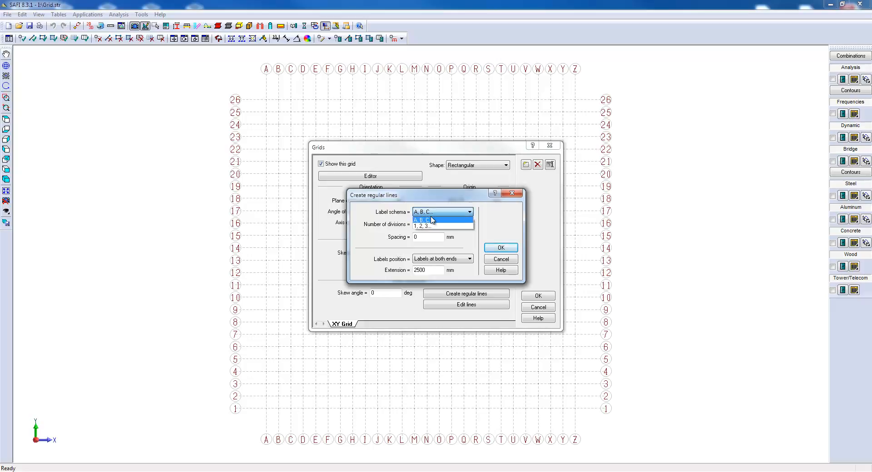
click(433, 224)
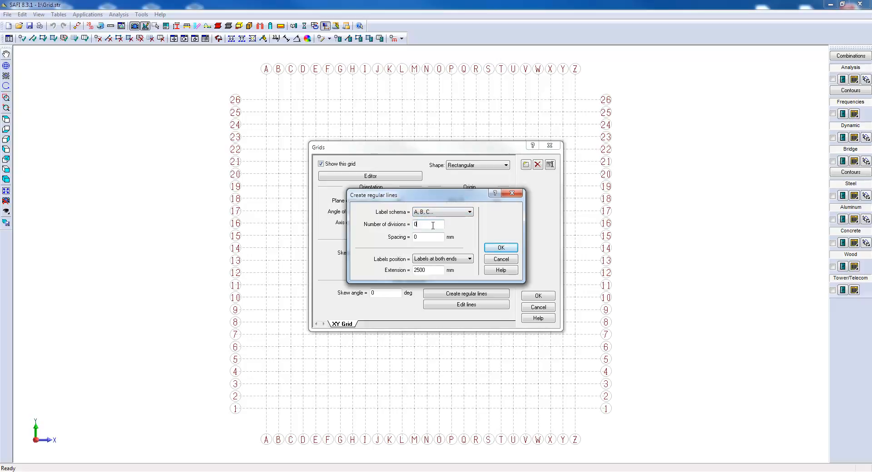
click(431, 238)
click(444, 258)
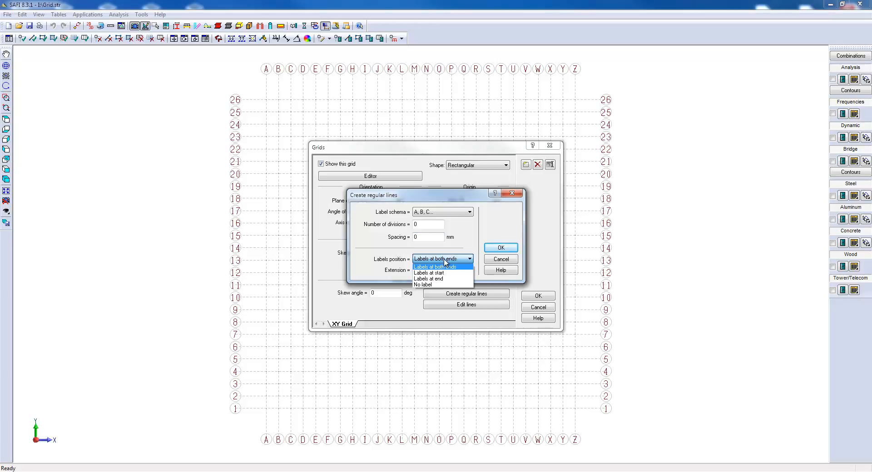
click(444, 267)
click(493, 260)
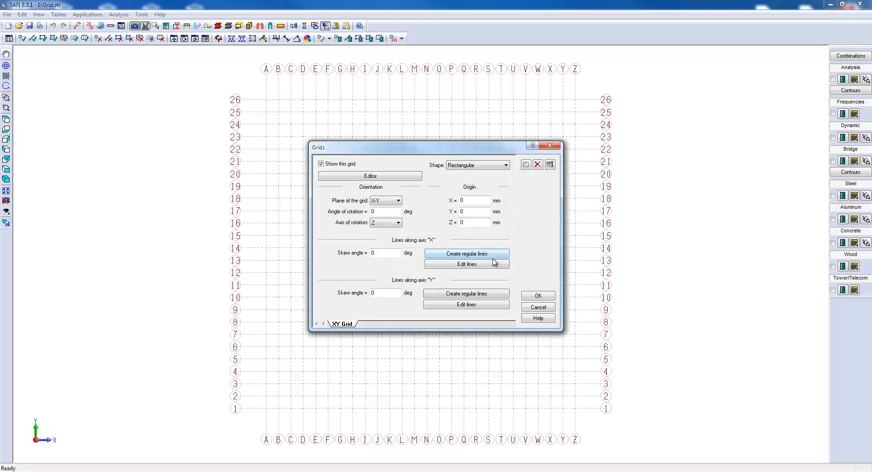
Examine the relative and absolute positions in the table of grid lines along axis X, then cancel.
click(494, 265)
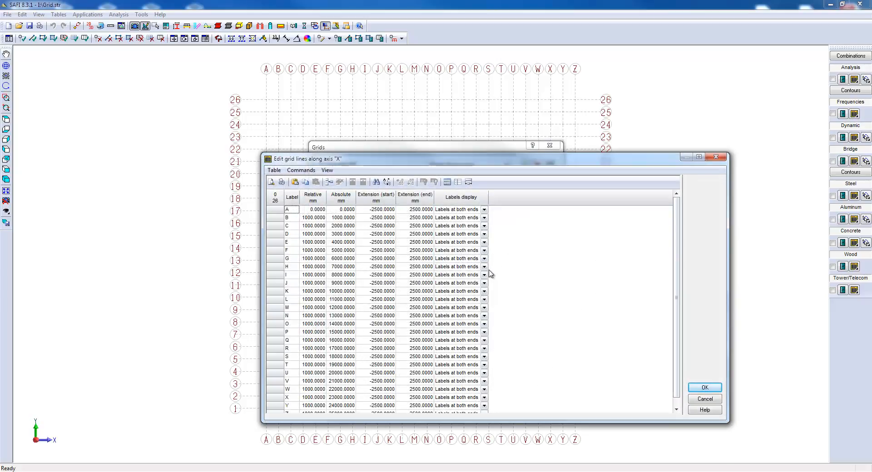
double_click(307, 217)
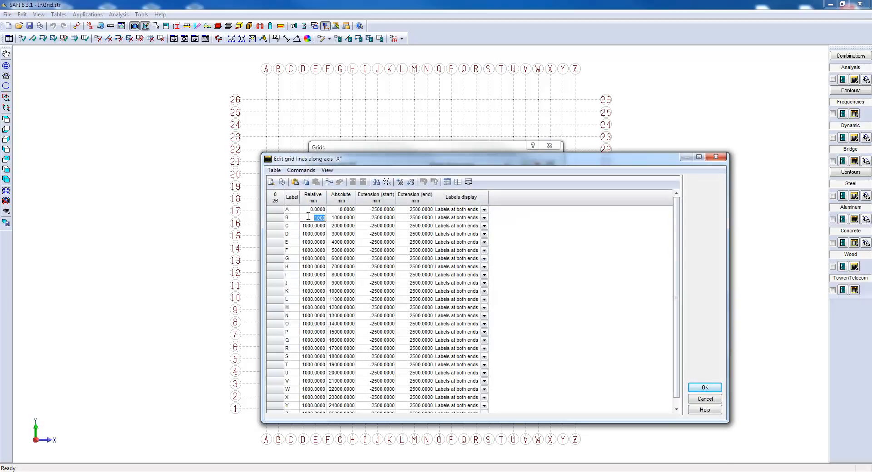
double_click(309, 225)
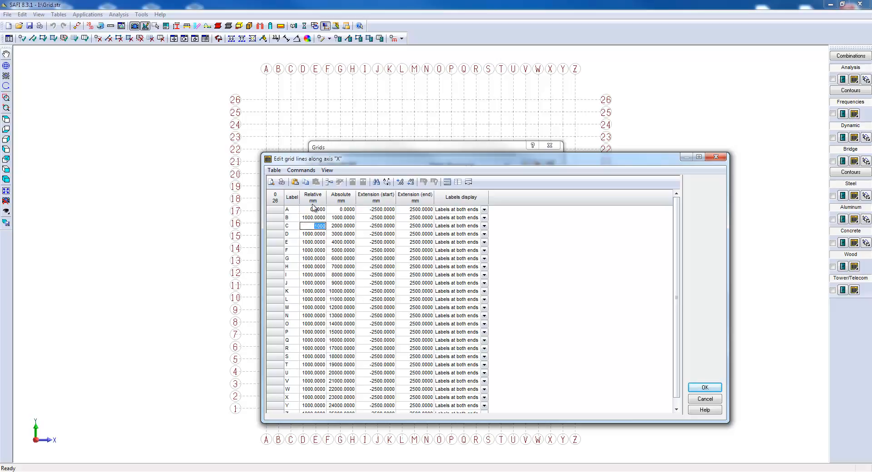
click(342, 219)
click(342, 210)
key(Down)
key(Down)
key(Down)
click(346, 211)
click(317, 234)
click(317, 227)
click(317, 219)
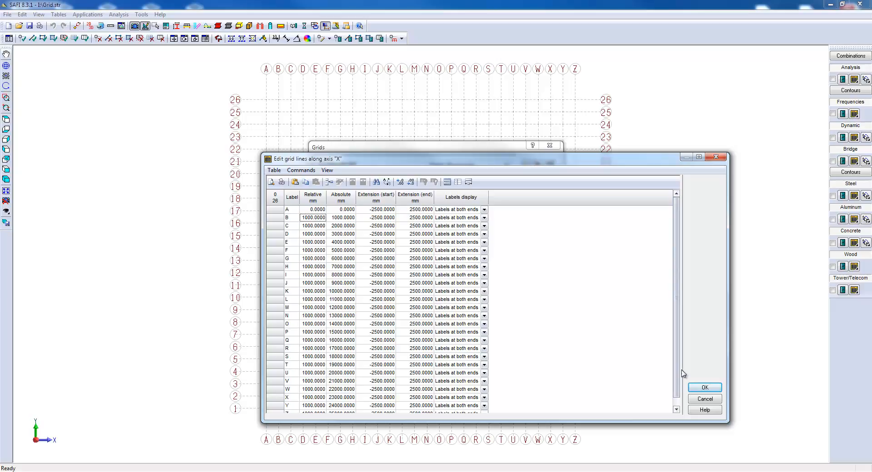
click(705, 398)
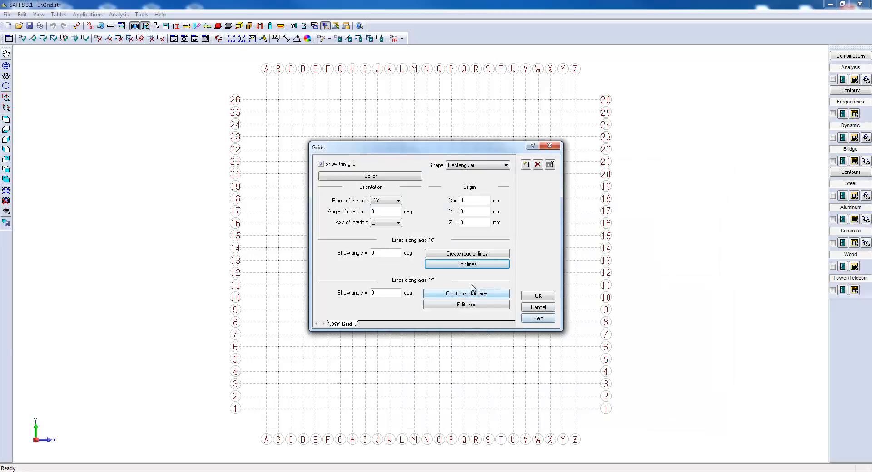
Set the skew angle of the lines along axis X to 25 degrees and apply it.
click(388, 257)
text(25)
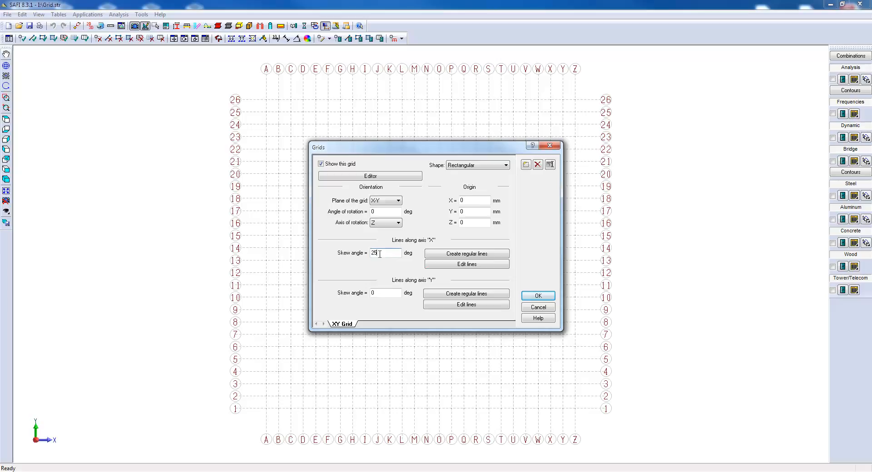
click(532, 296)
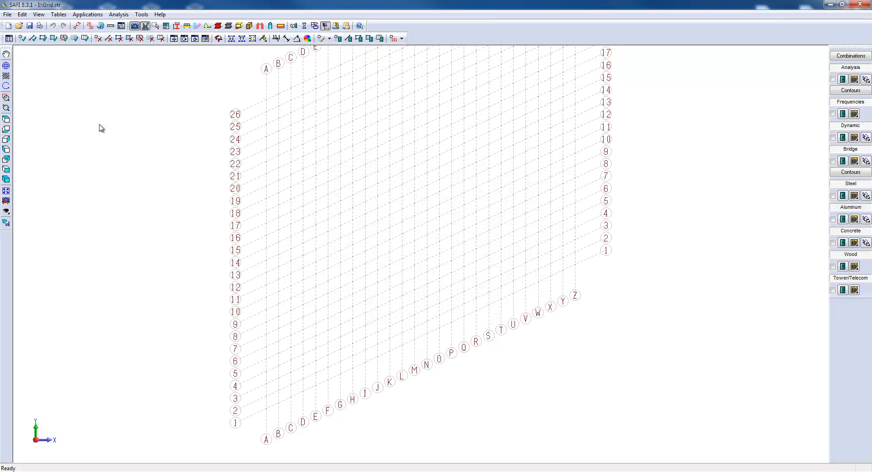
Reset the skew angle of the lines along axis X to 0 degrees and apply it.
click(9, 39)
double_click(373, 253)
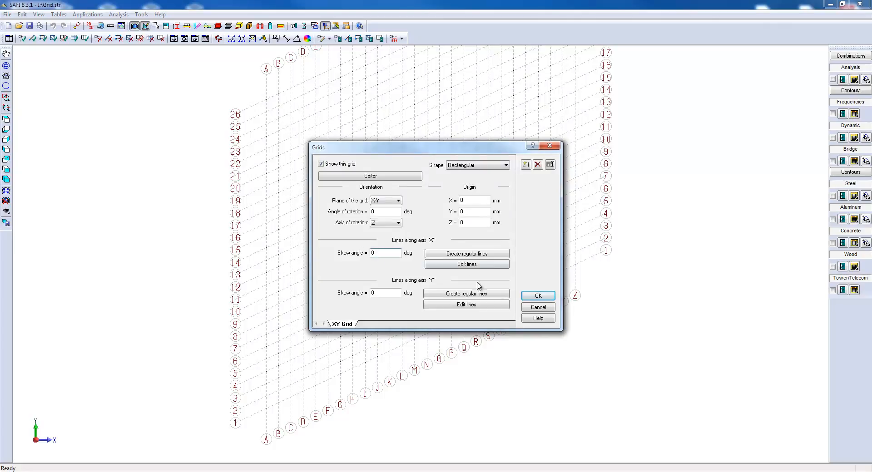
click(526, 298)
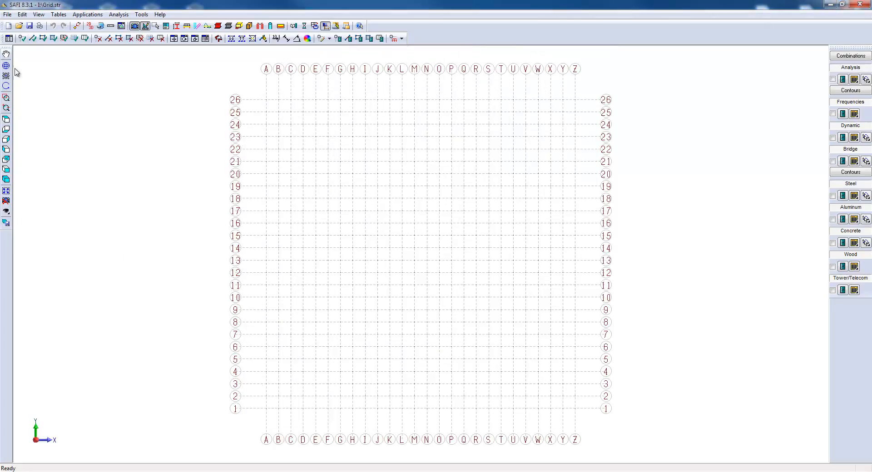
Open the editor of the XY grid and review the label, position, extension and label display options of line 20, then cancel.
click(9, 39)
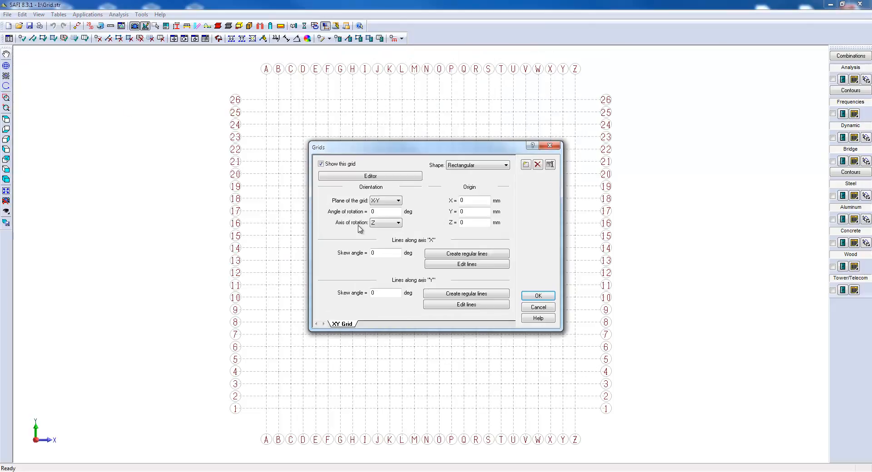
click(399, 176)
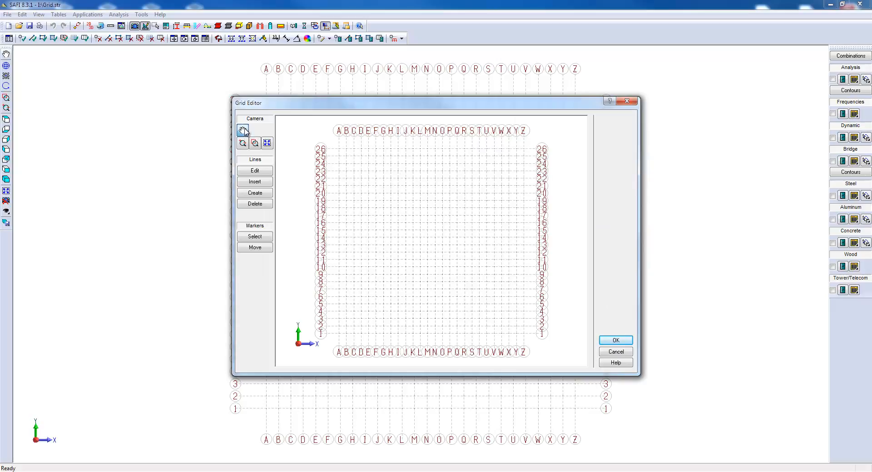
mouse_move(409, 204)
mouse_down()
mouse_move(416, 212)
mouse_move(409, 205)
mouse_up()
click(255, 171)
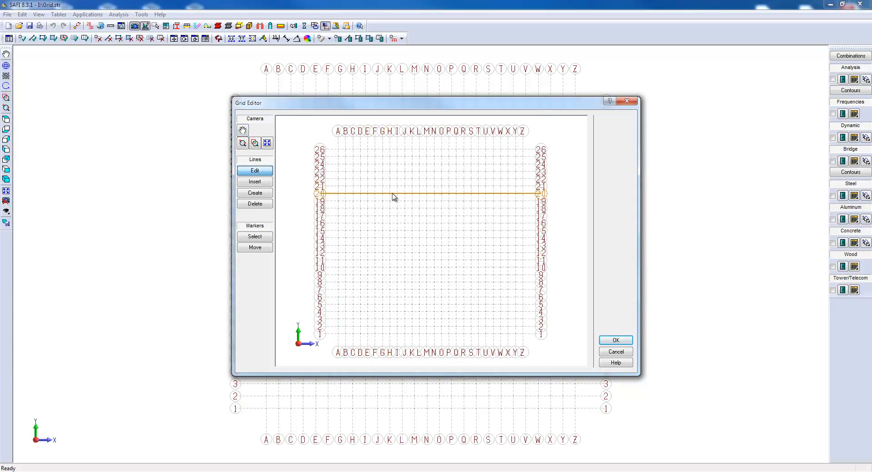
click(394, 197)
click(426, 227)
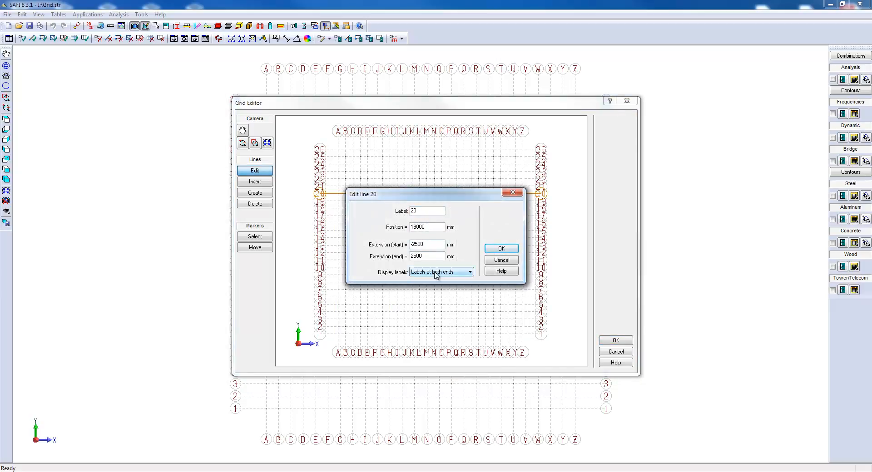
click(500, 261)
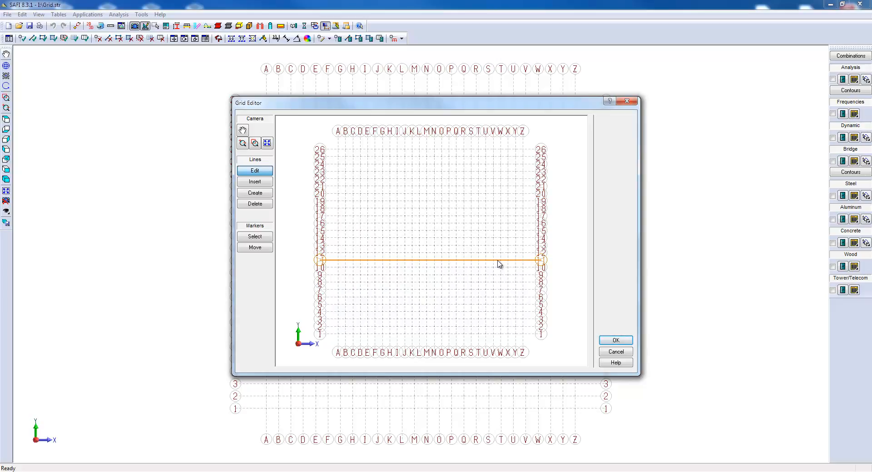
Review the options for inserting a grid line at a distance from line J, then cancel.
click(268, 183)
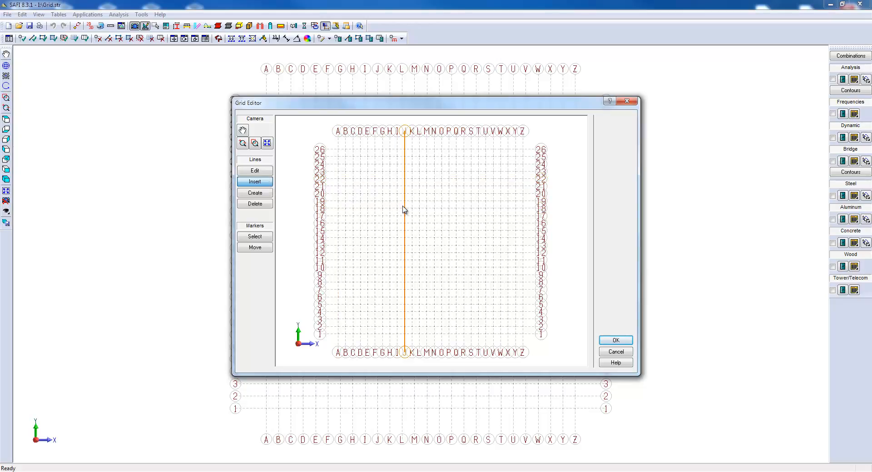
click(404, 210)
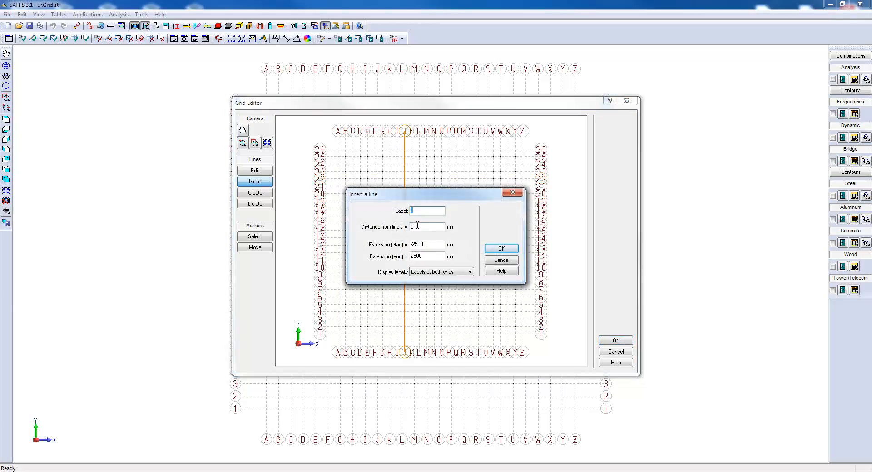
key(Tab)
click(499, 260)
Review the label, position, orientation and extension options for creating a new grid line, then cancel.
click(266, 195)
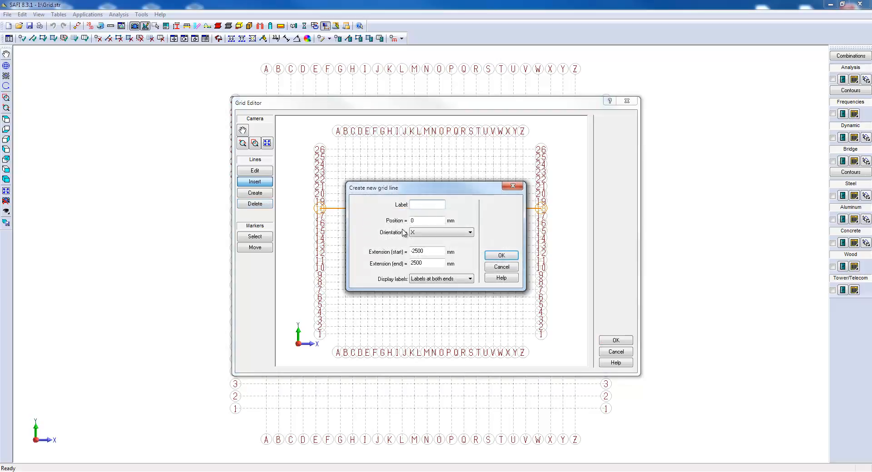
drag(415, 223, 401, 223)
click(509, 266)
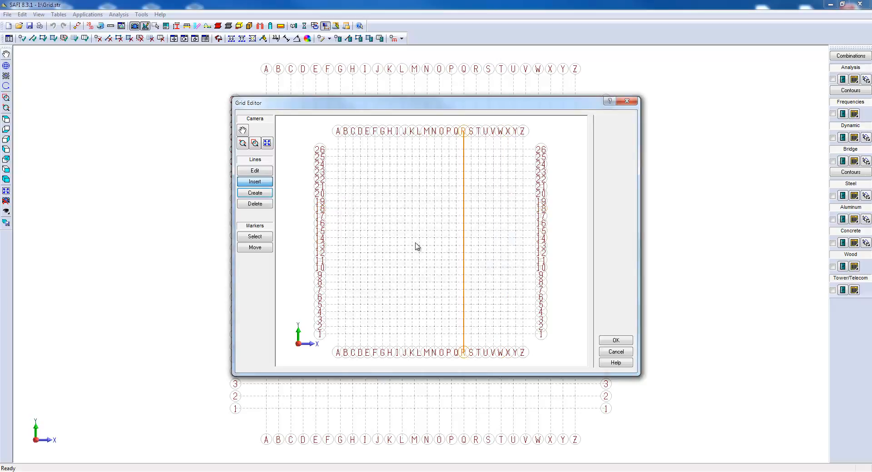
Start deleting grid line J, then decline the deletion.
click(265, 205)
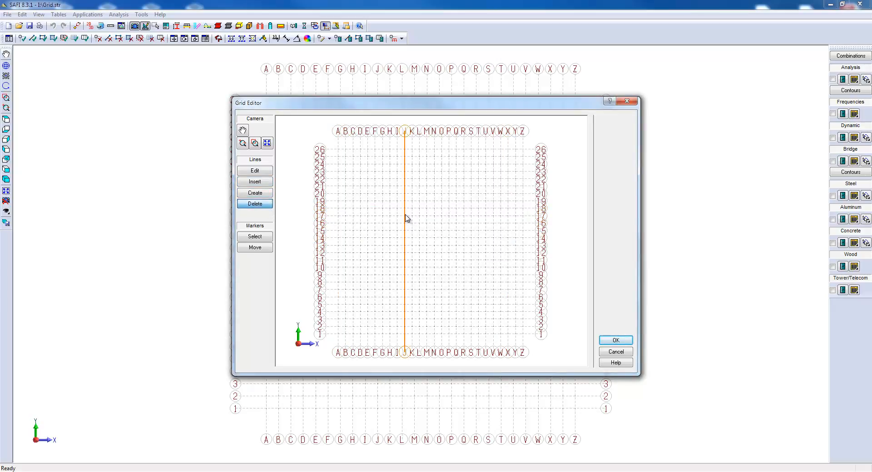
click(405, 220)
click(455, 262)
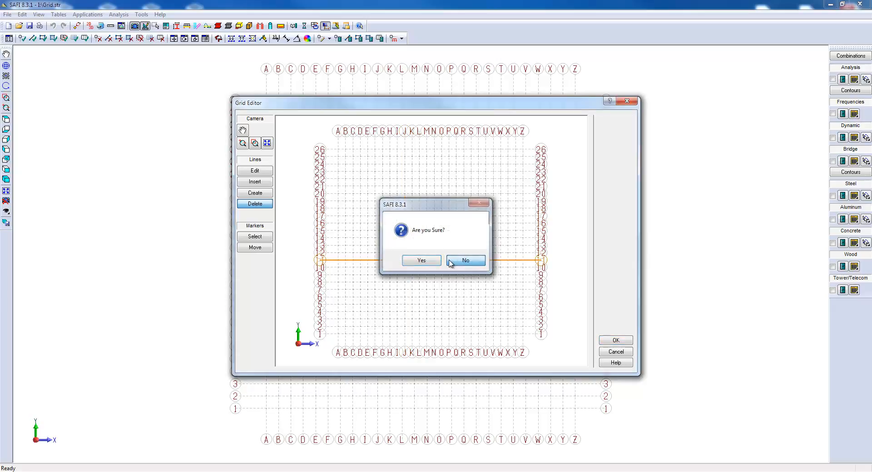
Move the lower marker of grid line A downward, away from the other line markers.
click(270, 241)
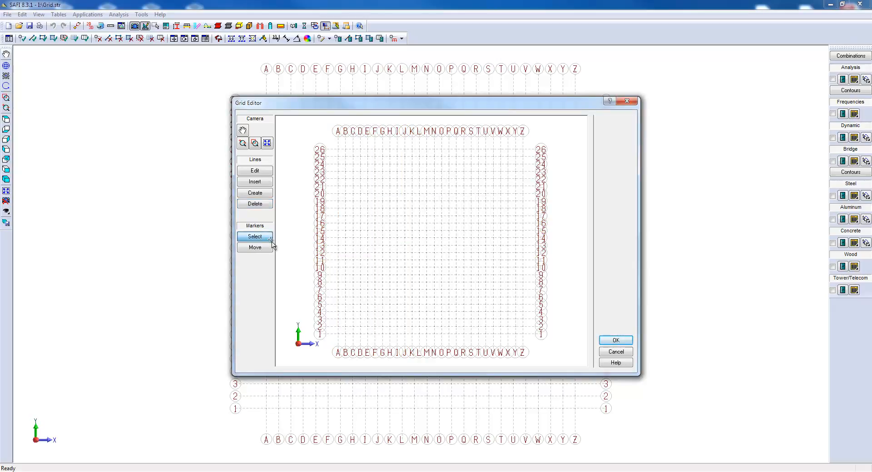
click(338, 353)
click(255, 247)
drag(339, 353, 339, 341)
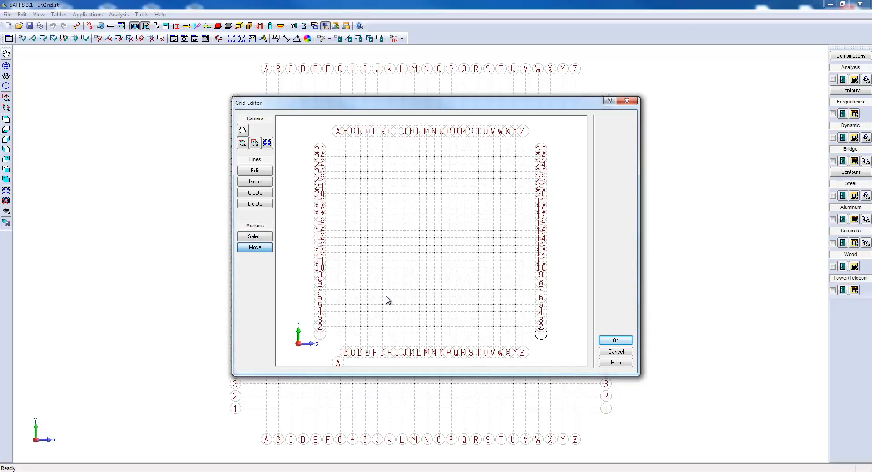
Move the right-end marker of grid line 1 outward and apply the marker changes to the grid.
drag(540, 338, 558, 336)
click(615, 340)
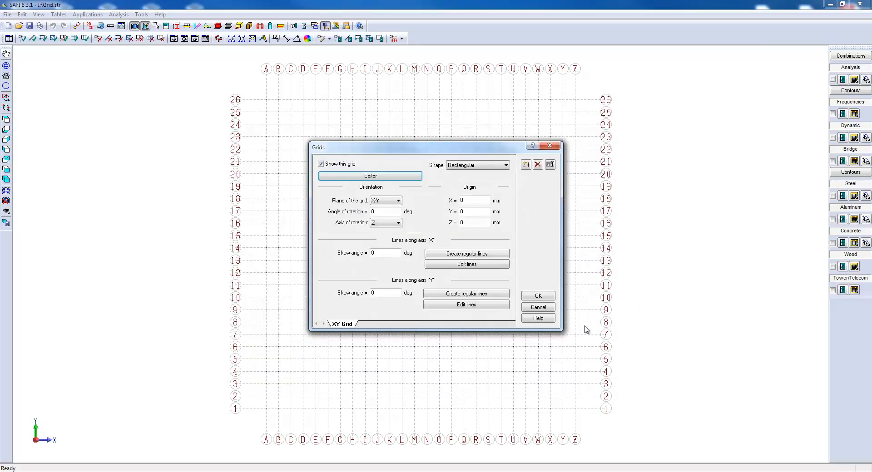
key(Return)
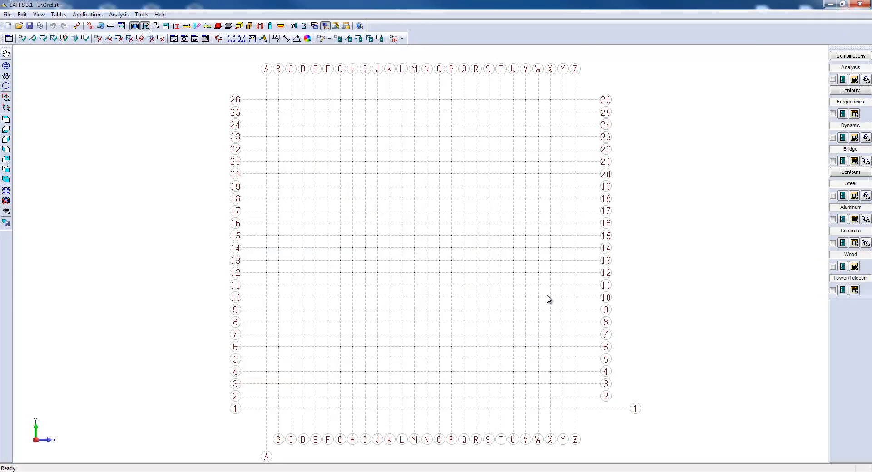